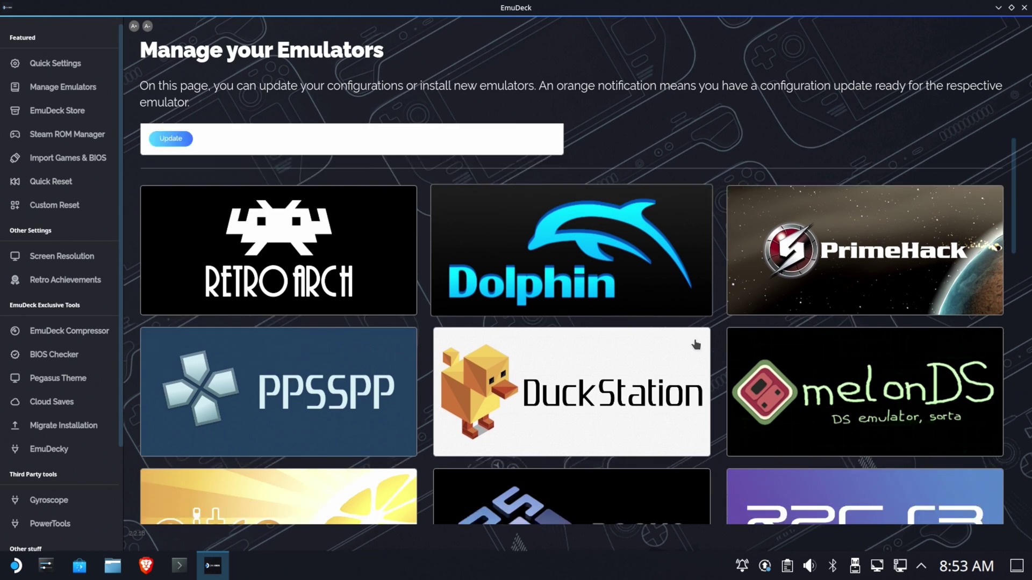
Scroll through the emulator grid and open the EmulationStation details page
scroll(696, 345, down, 10)
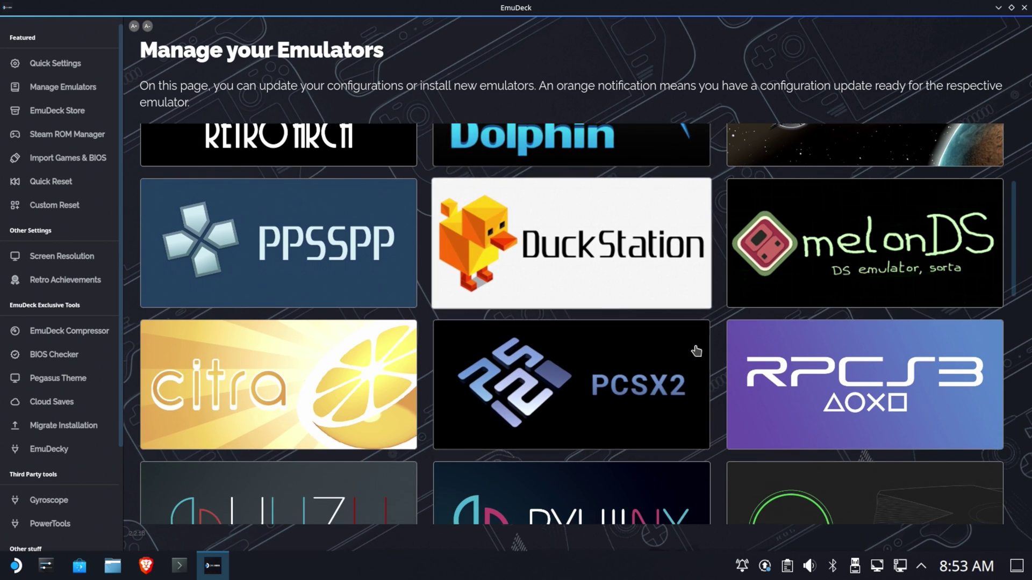
scroll(696, 352, down, 3)
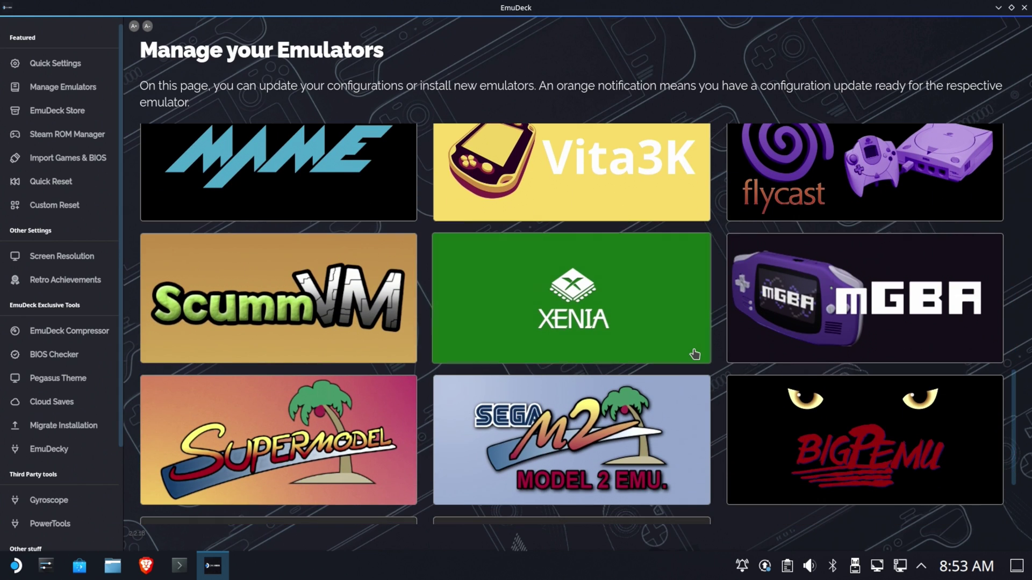
scroll(335, 299, up, 10)
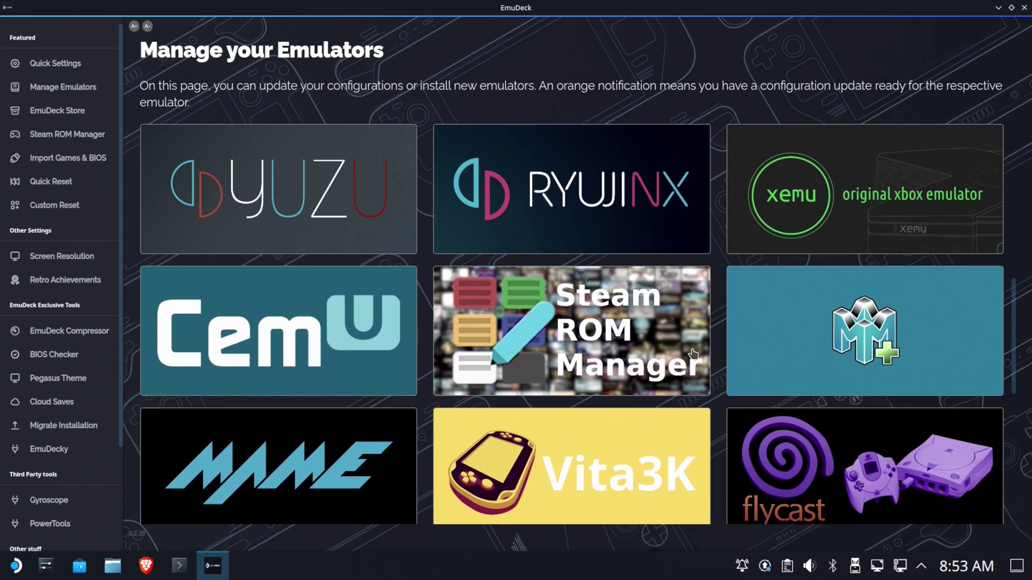
scroll(335, 299, up, 3)
scroll(389, 334, down, 5)
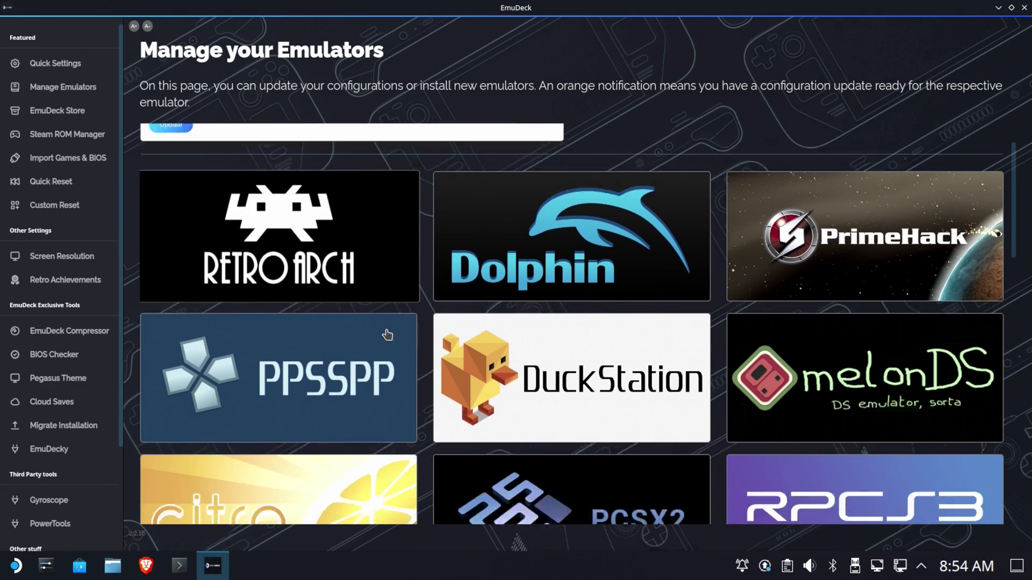
scroll(386, 338, down, 8)
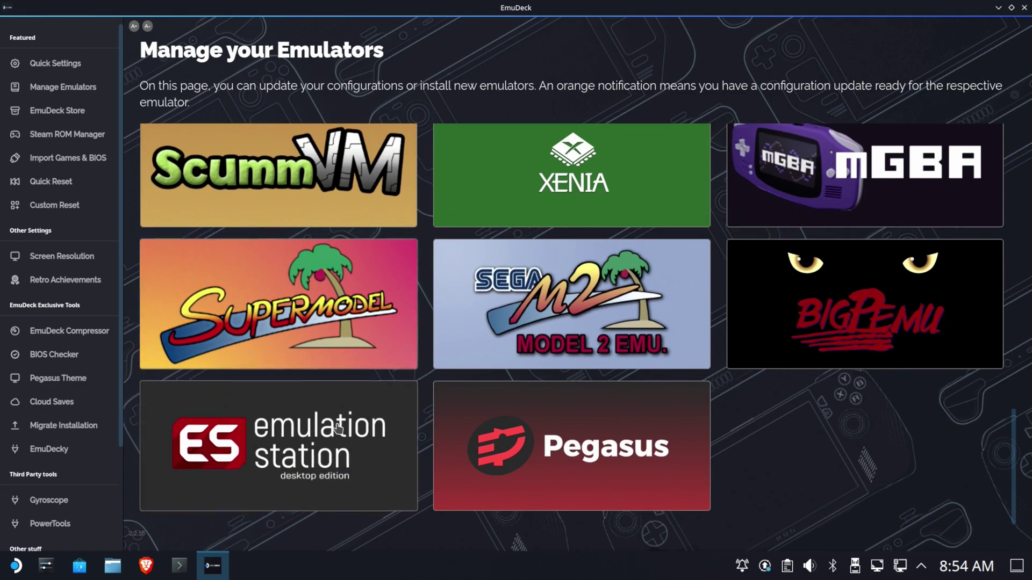
click(337, 427)
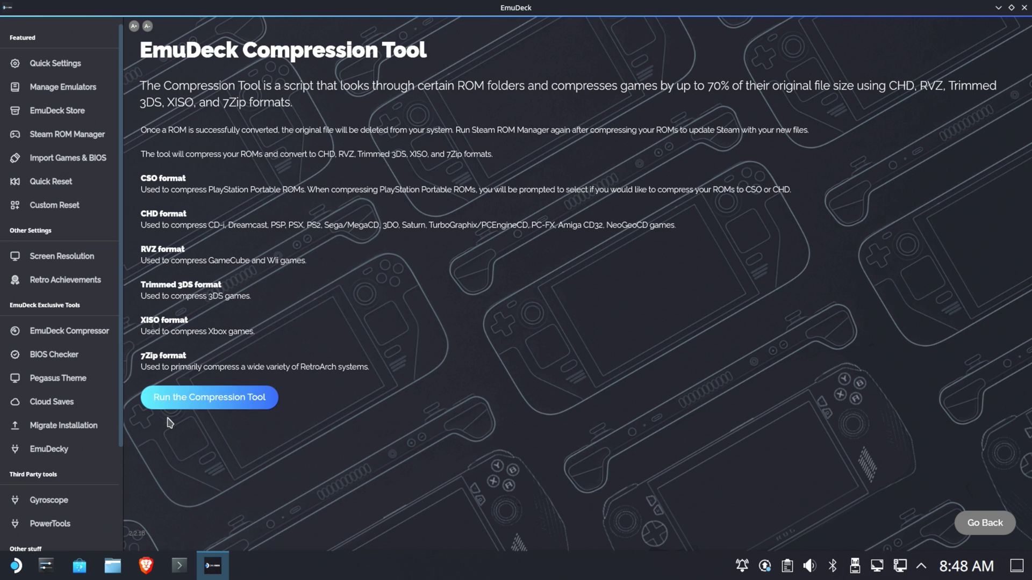
Look over the EmuDeck Compressor and BIOS Checker pages
click(209, 396)
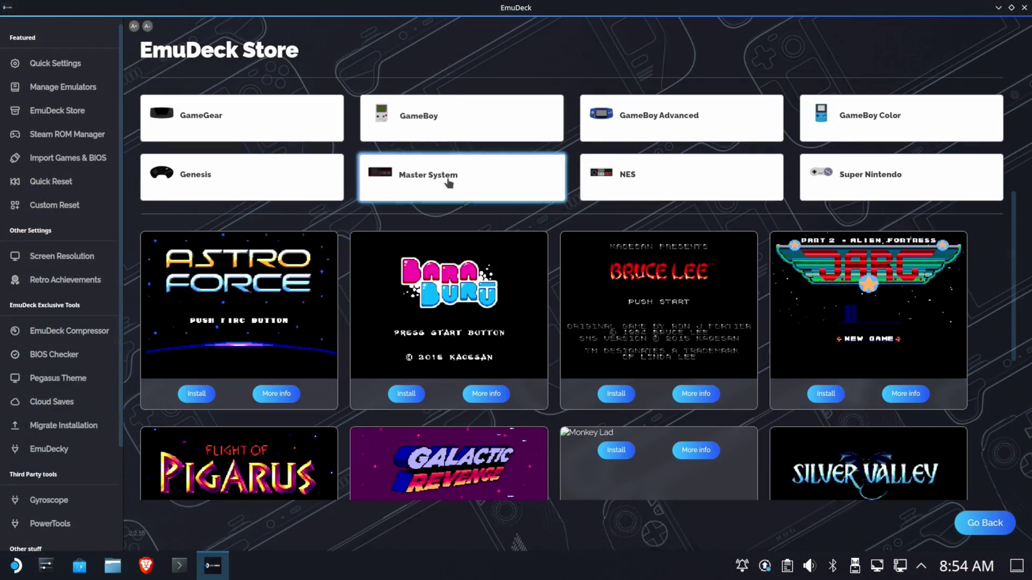
scroll(449, 180, down, 6)
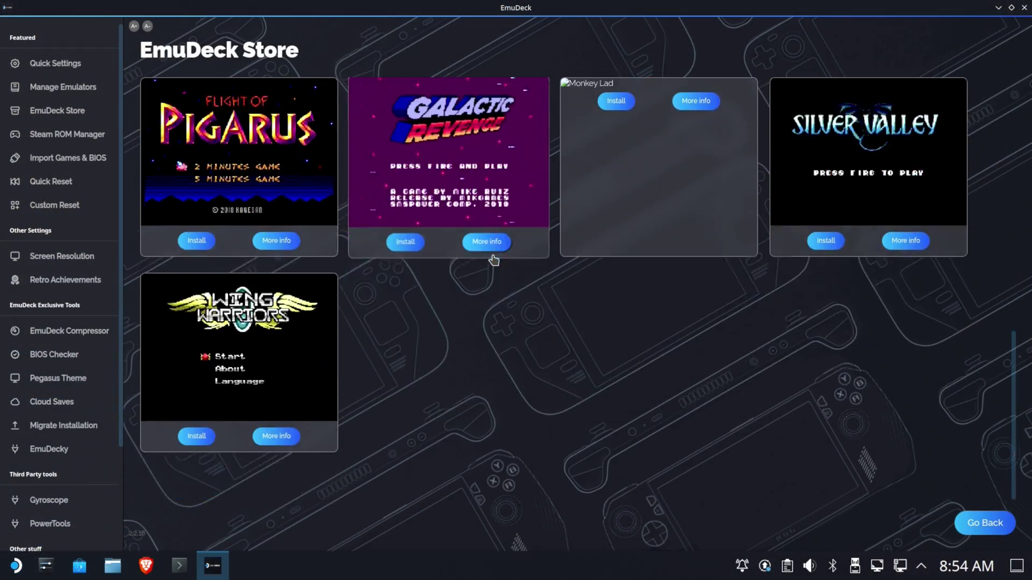
scroll(642, 220, up, 6)
Filter the EmuDeck Store to NES homebrew games and scroll through them
click(670, 225)
scroll(693, 285, down, 10)
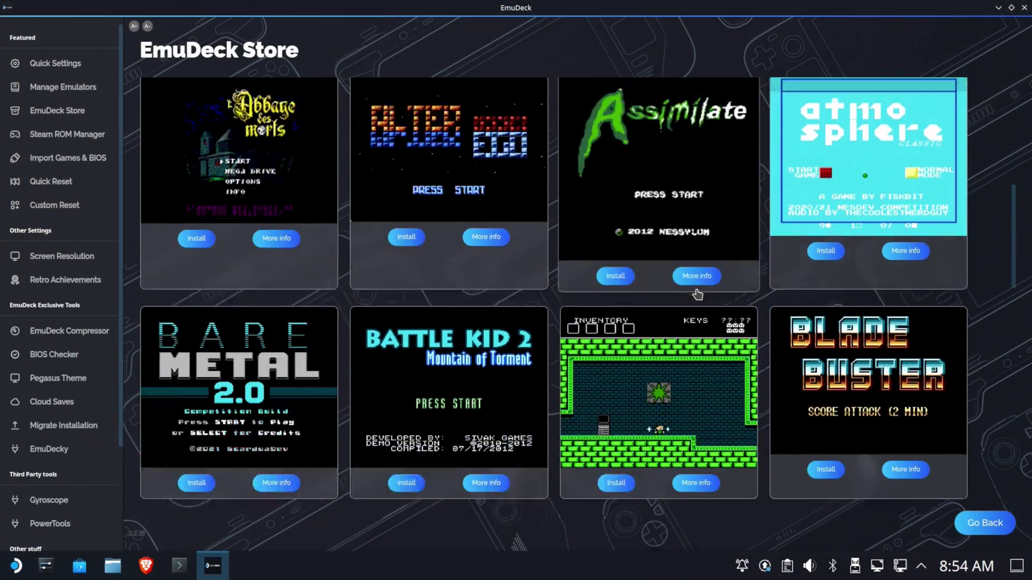
scroll(352, 249, down, 3)
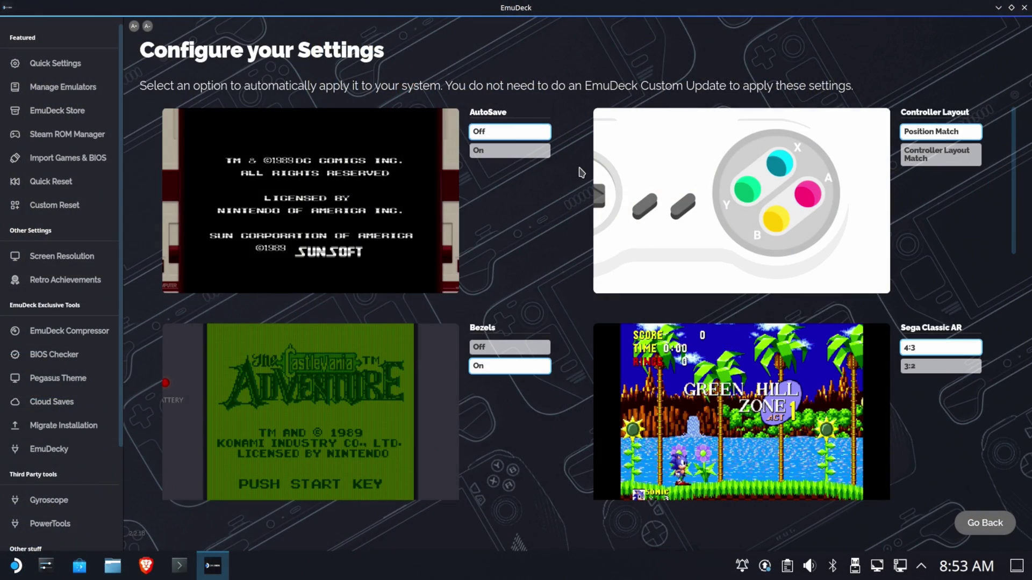
Scroll through the bezel, Sega Classic and GameCube aspect-ratio, LCD handheld and CRT 2D/3D options
scroll(536, 170, down, 5)
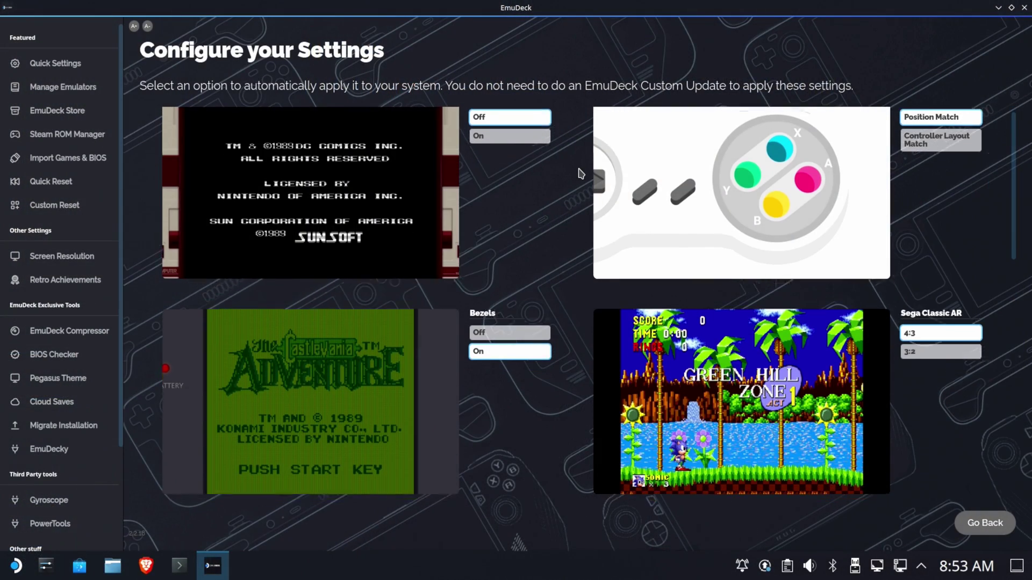
scroll(536, 170, down, 6)
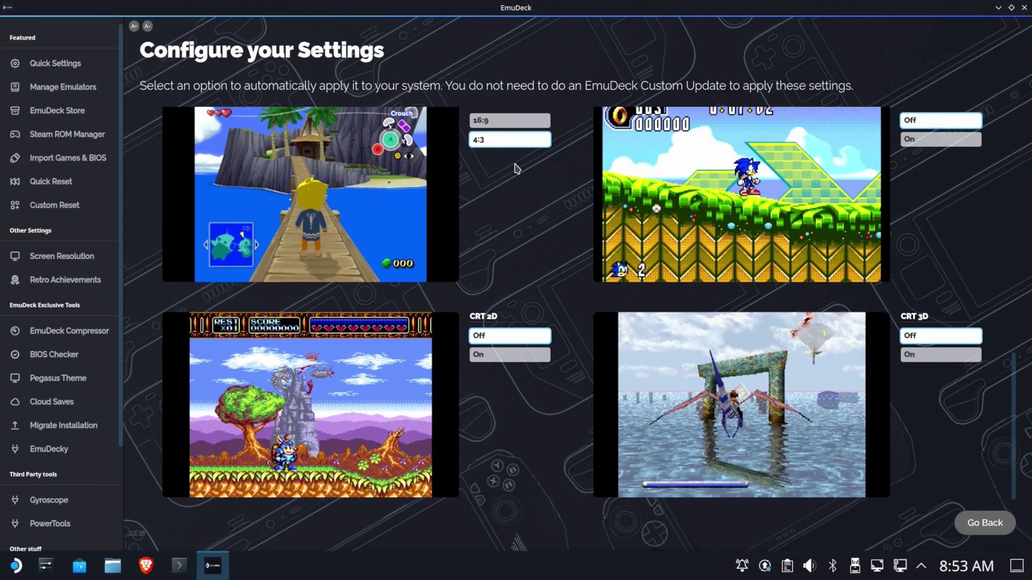
scroll(514, 169, up, 10)
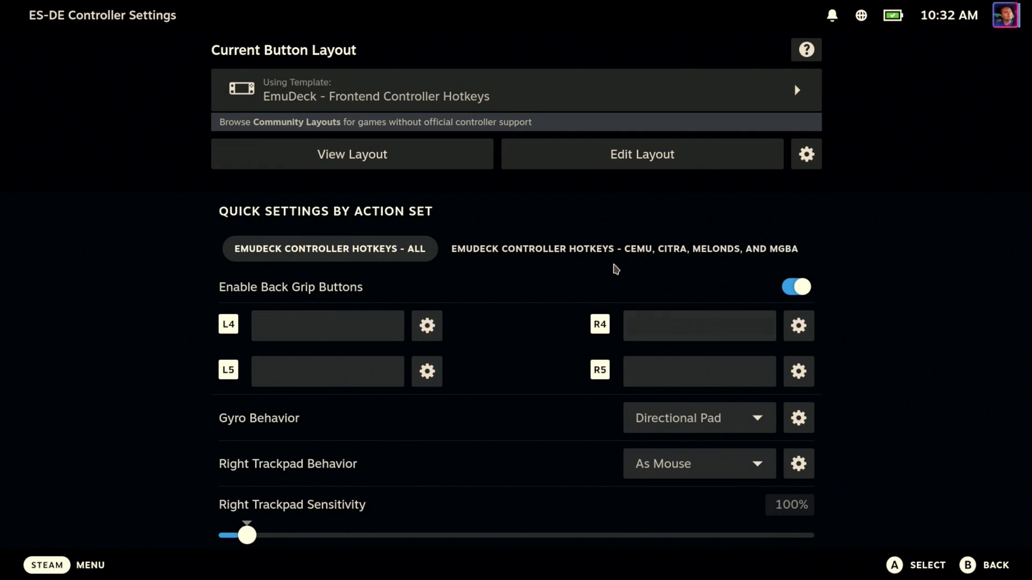
Compare the all-emulators and Cemu/Citra/melonDS/mGBA hotkey sets in the full controller layout
click(612, 247)
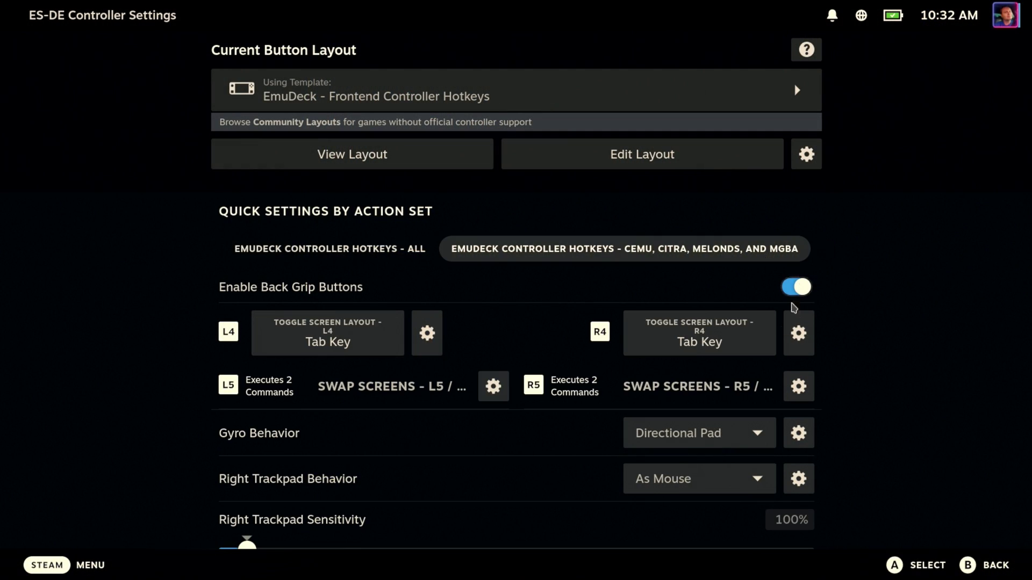
scroll(375, 402, down, 3)
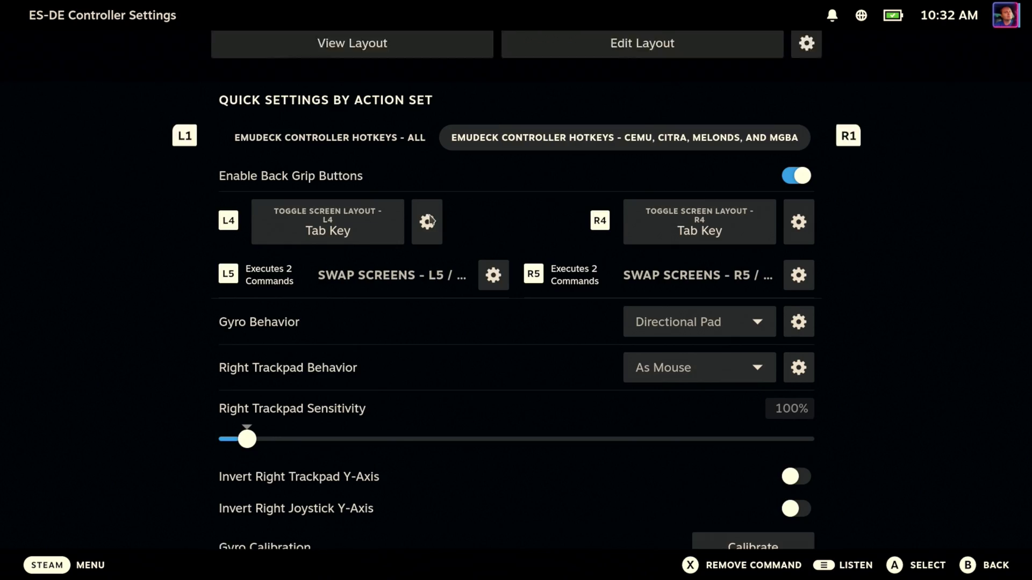
scroll(375, 269, up, 3)
key(Left)
click(375, 167)
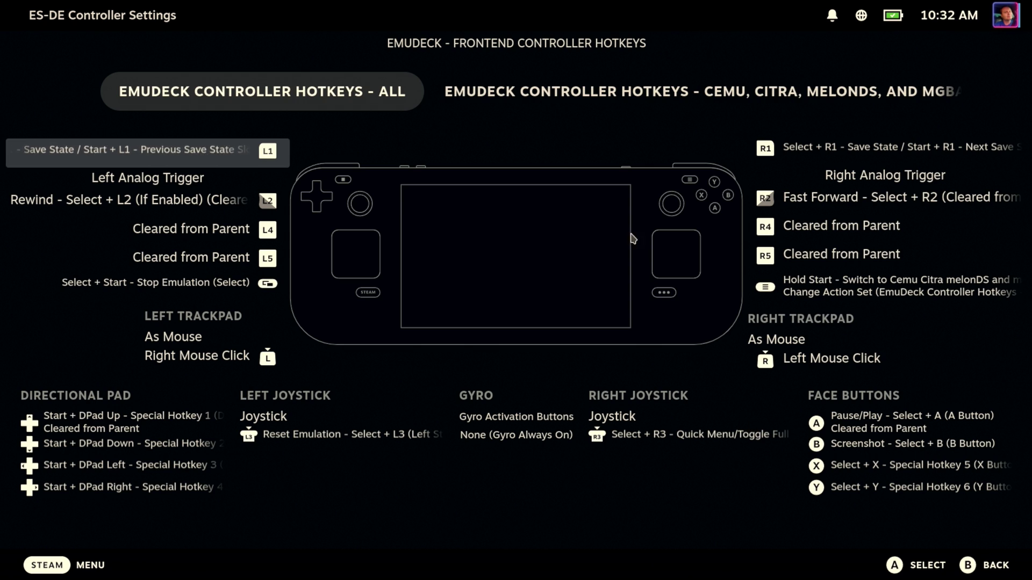
key(Right)
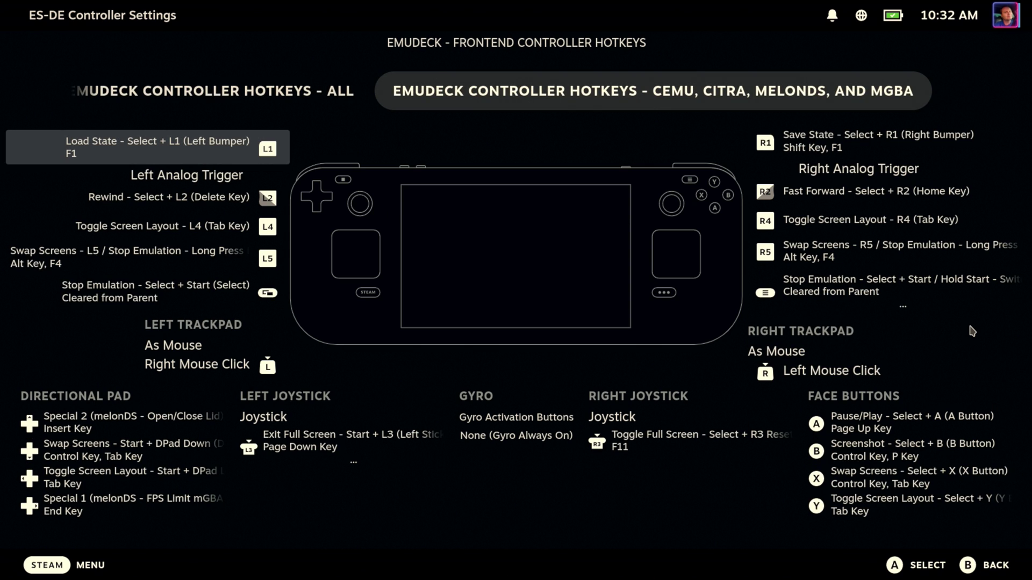
key(Escape)
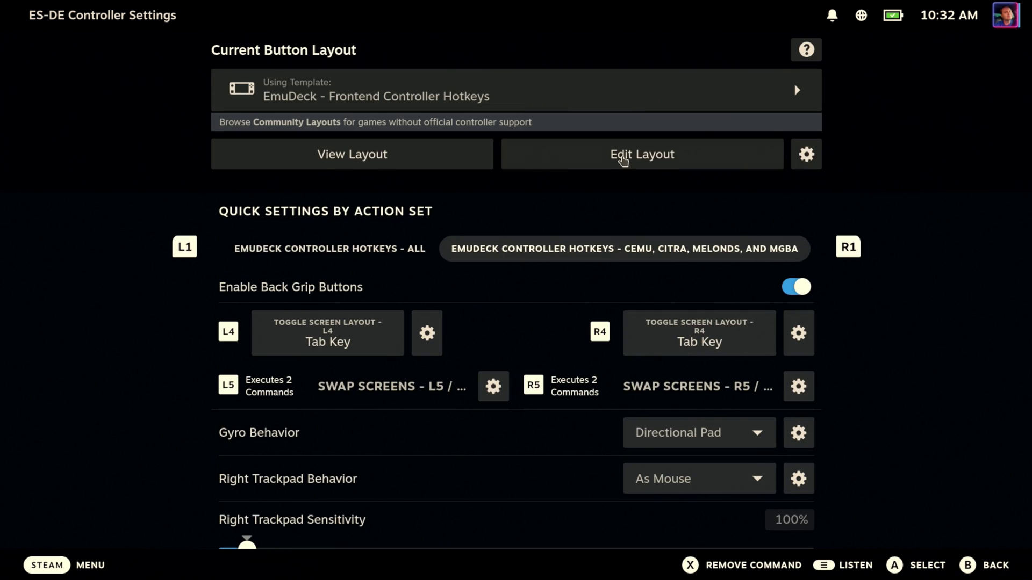
Edit the ES-DE layout to inspect DPad mappings, virtual menus and action set options
click(613, 171)
scroll(437, 156, down, 10)
click(168, 164)
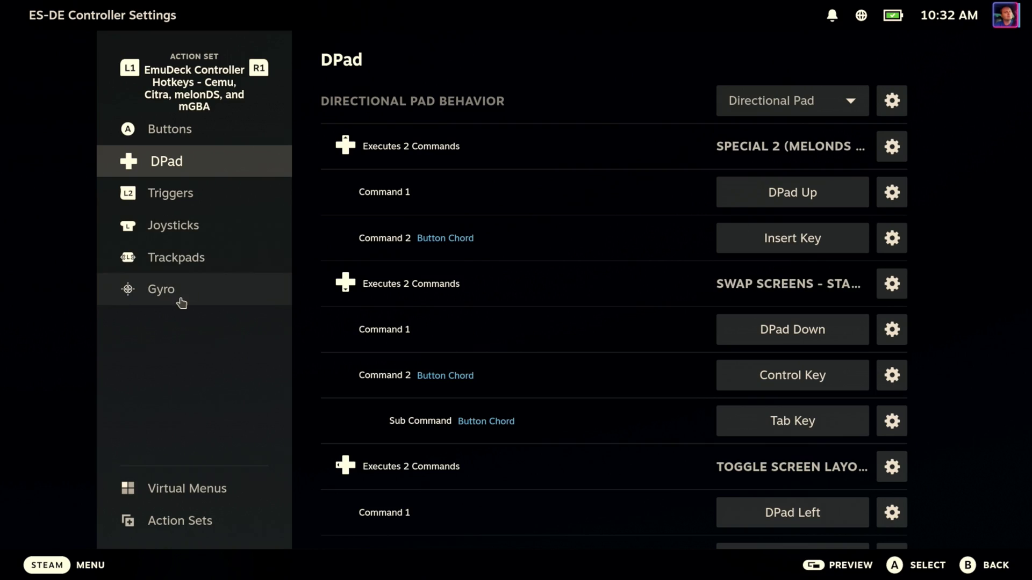
click(187, 488)
click(180, 521)
click(892, 147)
key(Escape)
click(194, 160)
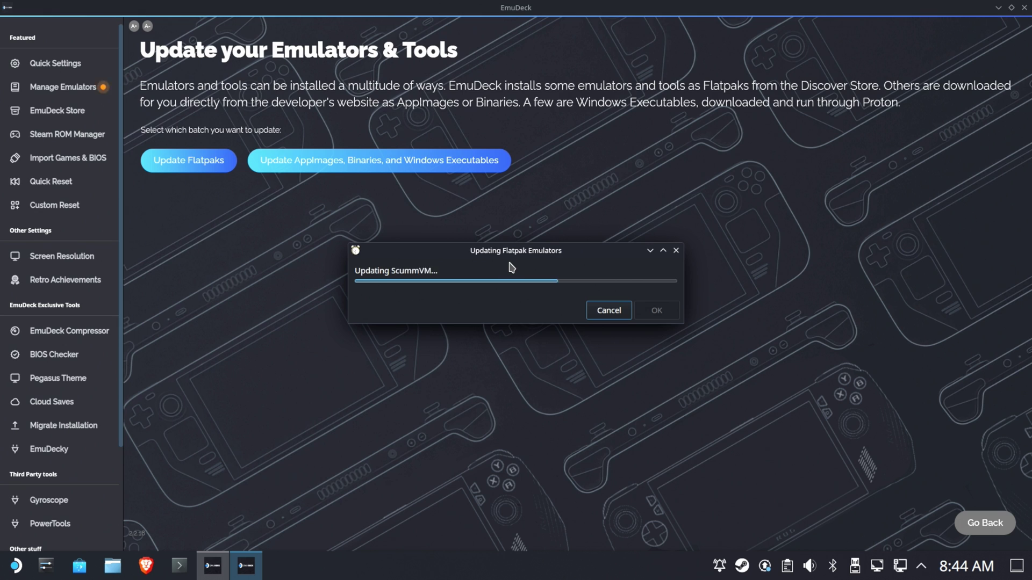
Dismiss the Flatpak message and update all checked AppImages, binaries and Windows executables
key(Return)
click(345, 162)
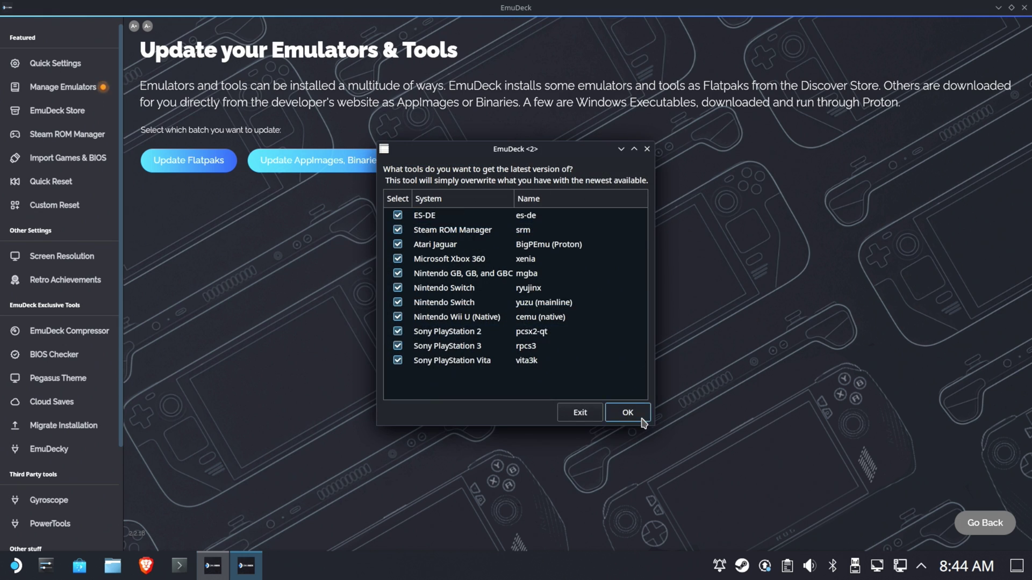
click(628, 413)
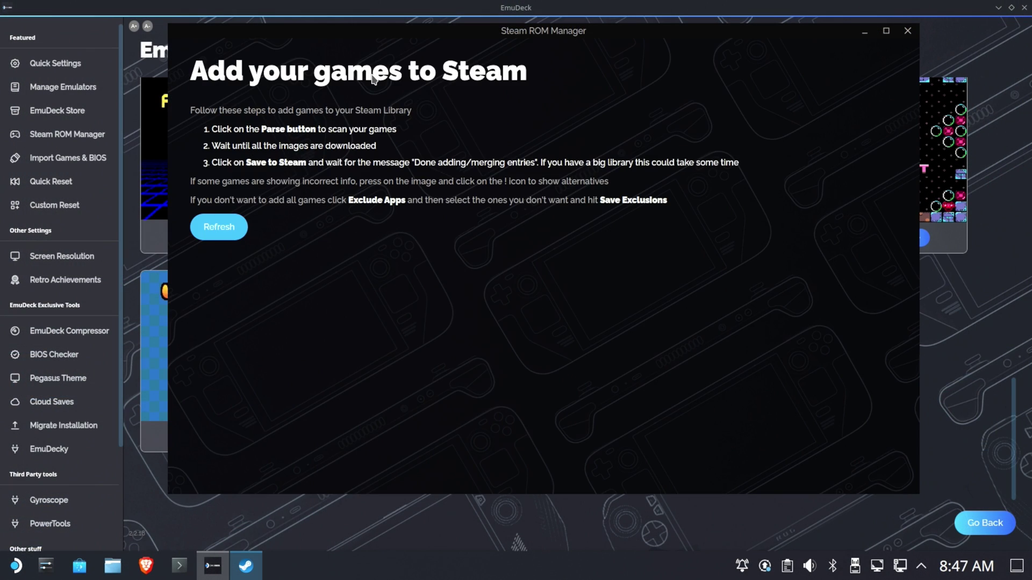
Run Refresh (Parse) in Steam ROM Manager so every game's artwork is fetched
click(218, 237)
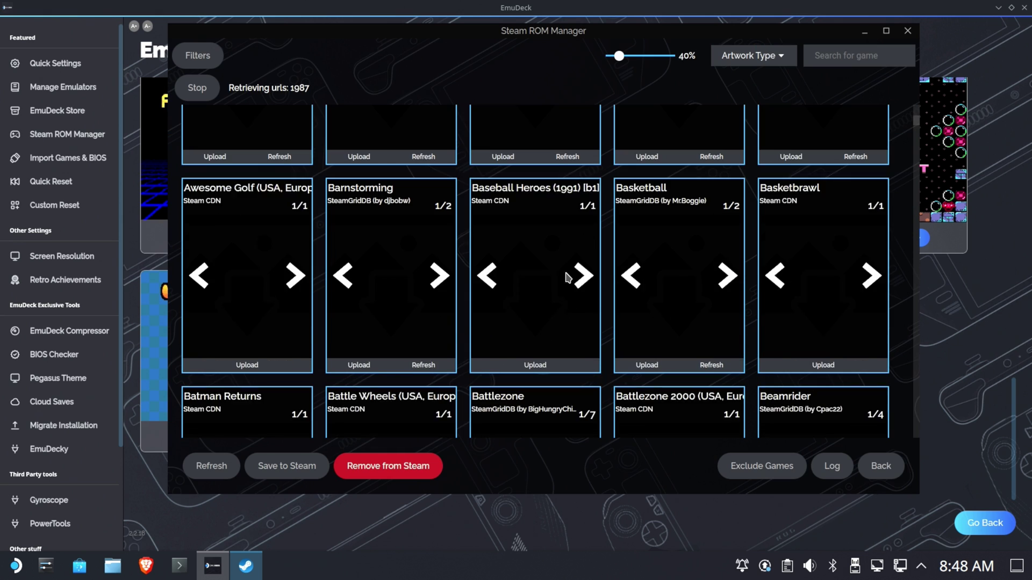
scroll(647, 289, up, 2)
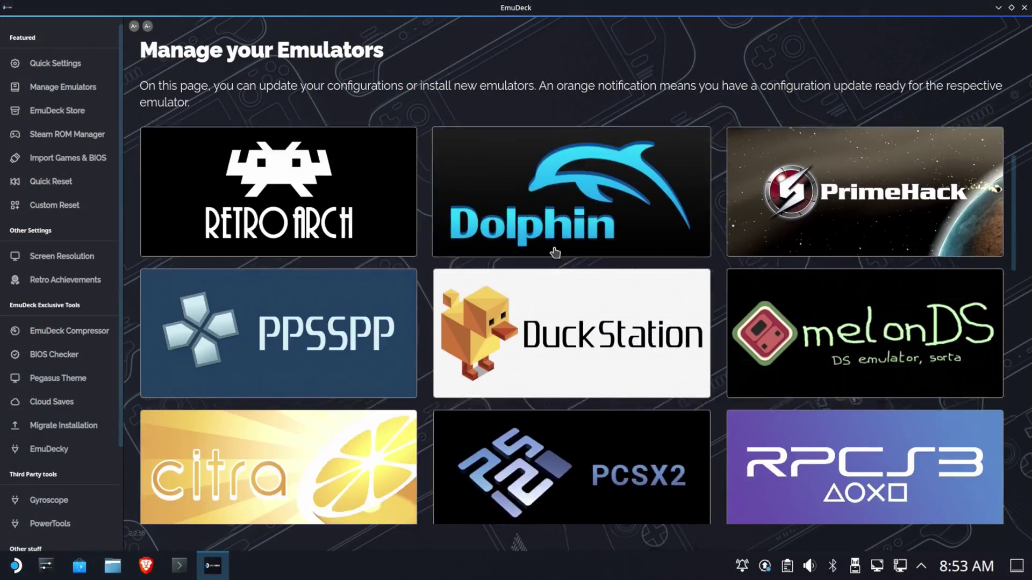
Browse the Screen Resolution, RetroAchievements and BIOS Checker pages
scroll(531, 229, down, 12)
scroll(531, 229, up, 12)
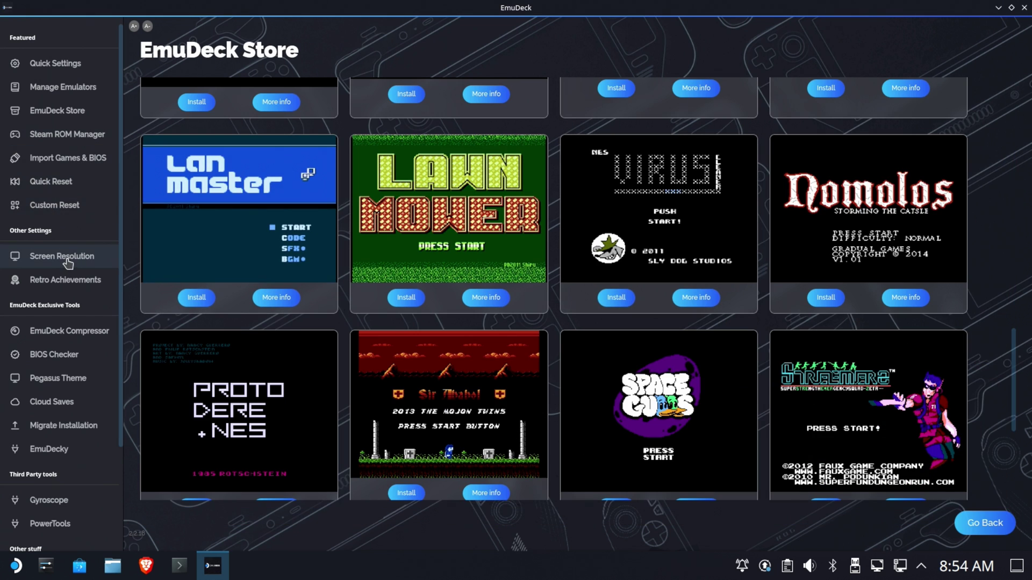
click(66, 259)
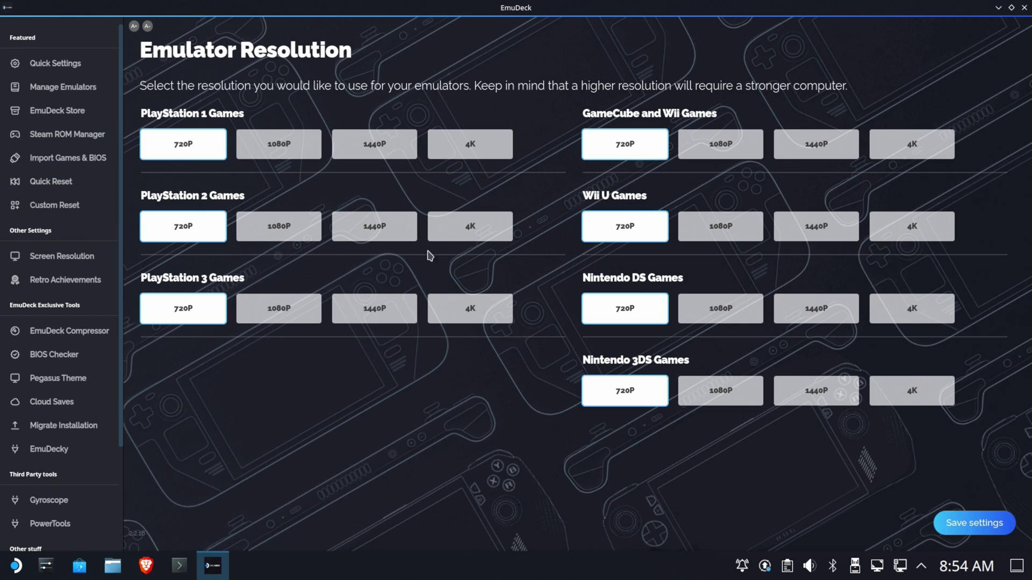
click(43, 280)
click(51, 355)
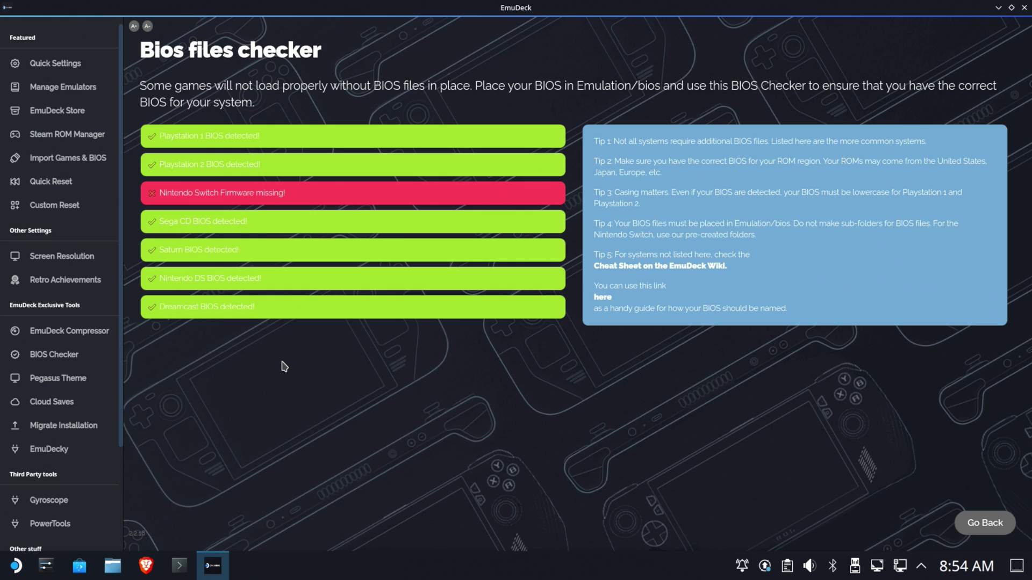
Browse the EmuDecky, Gyroscope and PowerTools plugin pages, then launch Steam ROM Manager
click(43, 454)
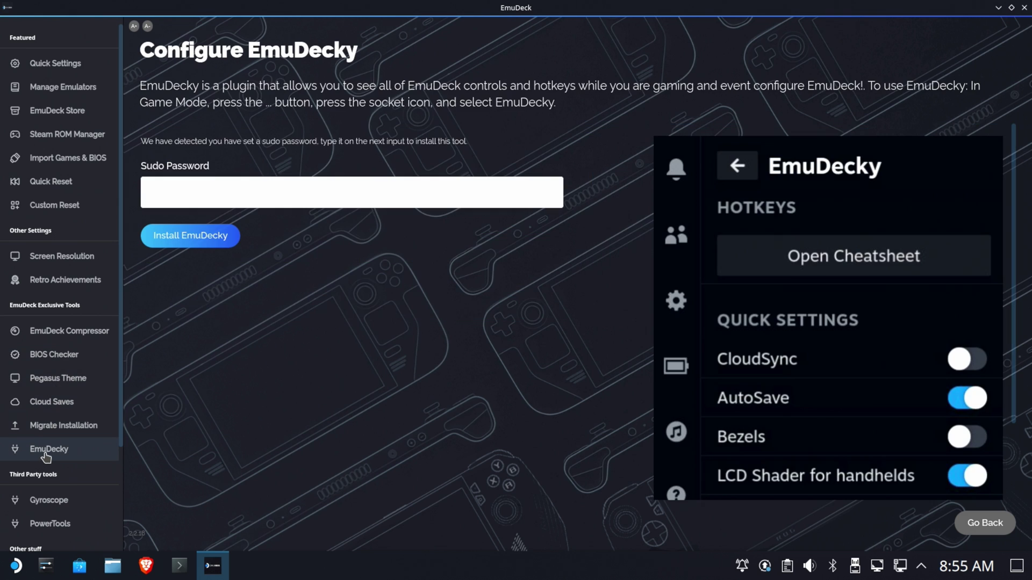
scroll(70, 338, down, 3)
click(55, 418)
scroll(81, 411, down, 5)
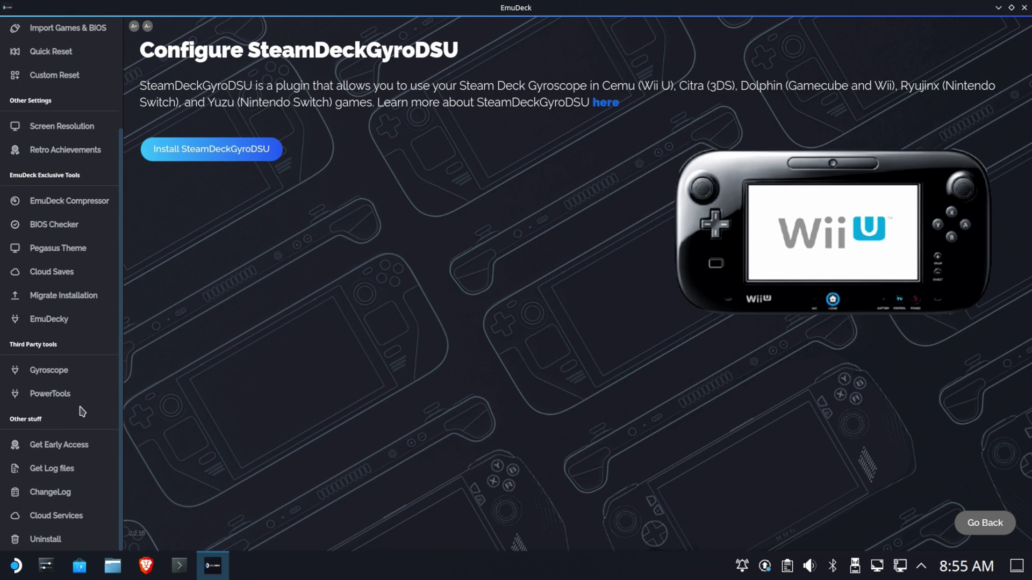
click(72, 390)
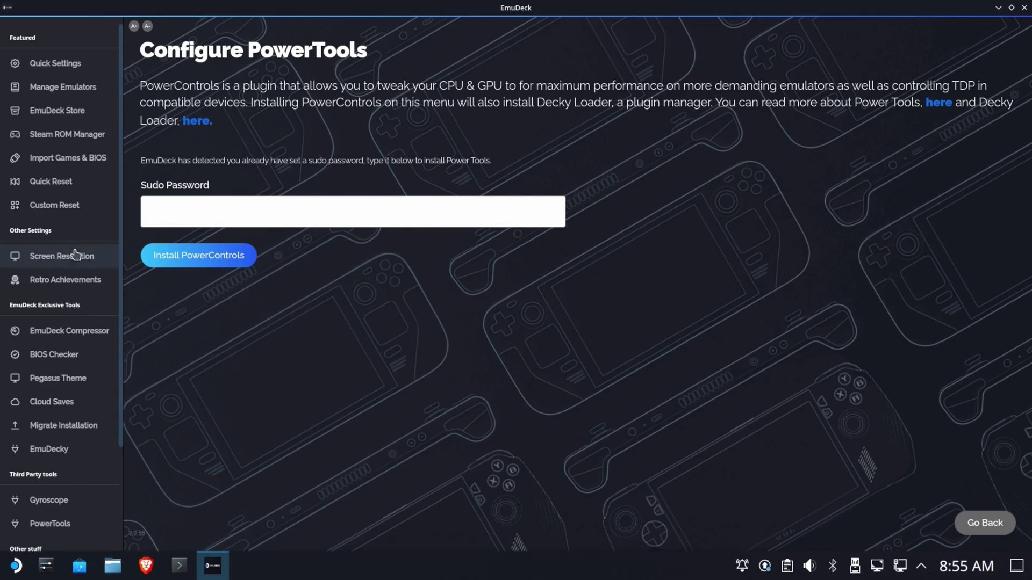
click(69, 135)
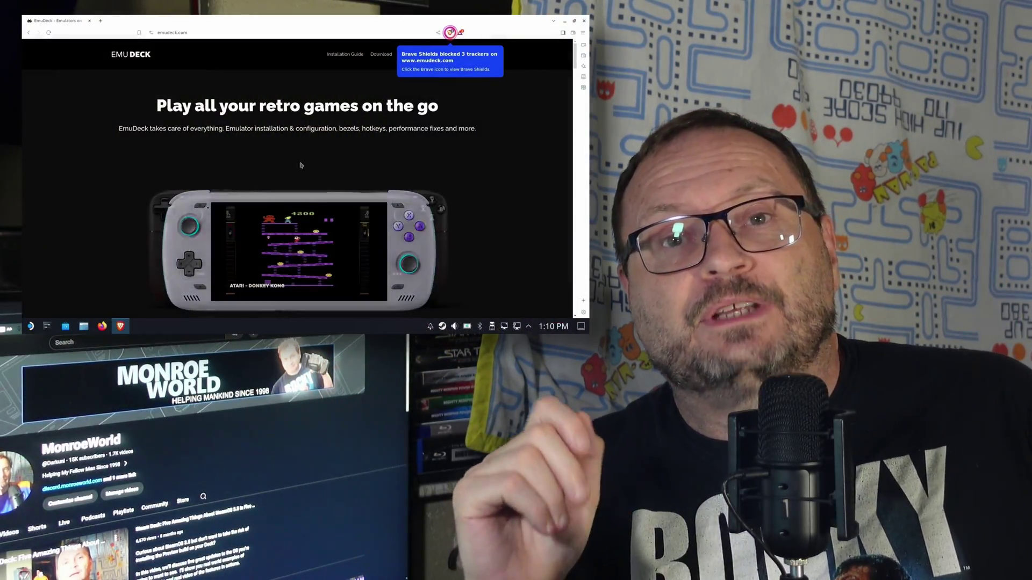
scroll(353, 134, down, 5)
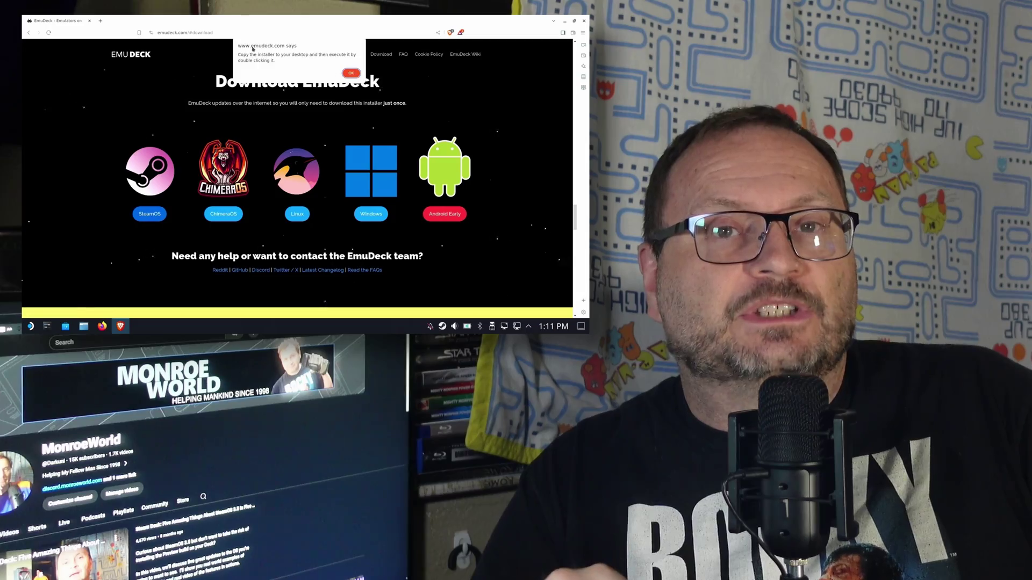
Save the SteamOS installer as EmuDeck.desktop to the Desktop and start installing EmuDeck
click(350, 72)
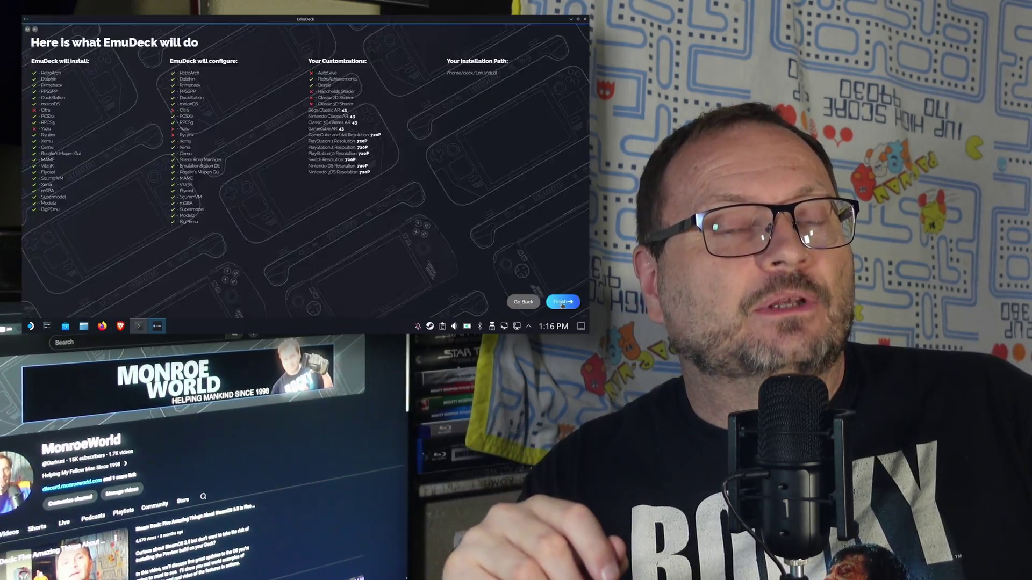
click(562, 303)
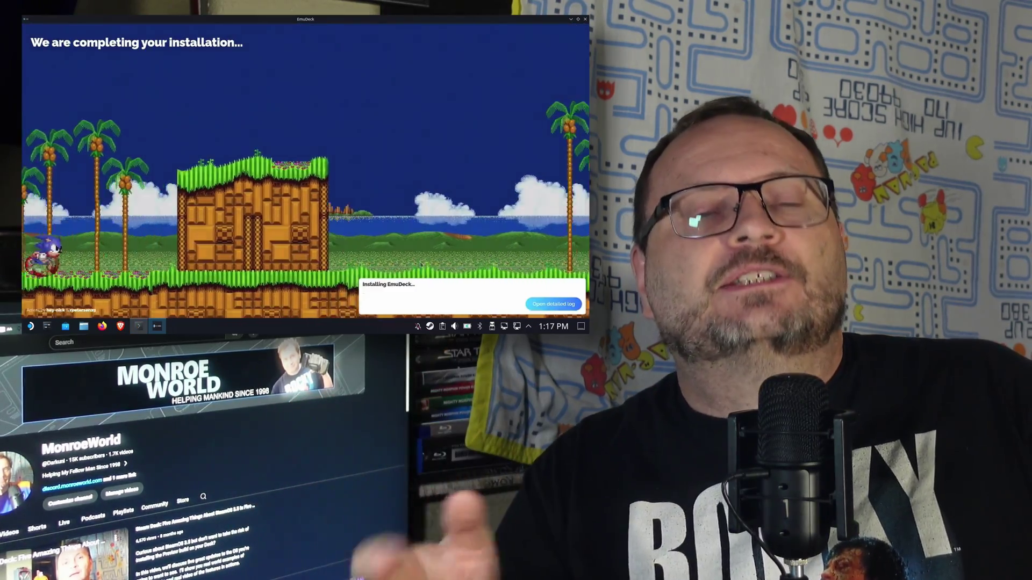